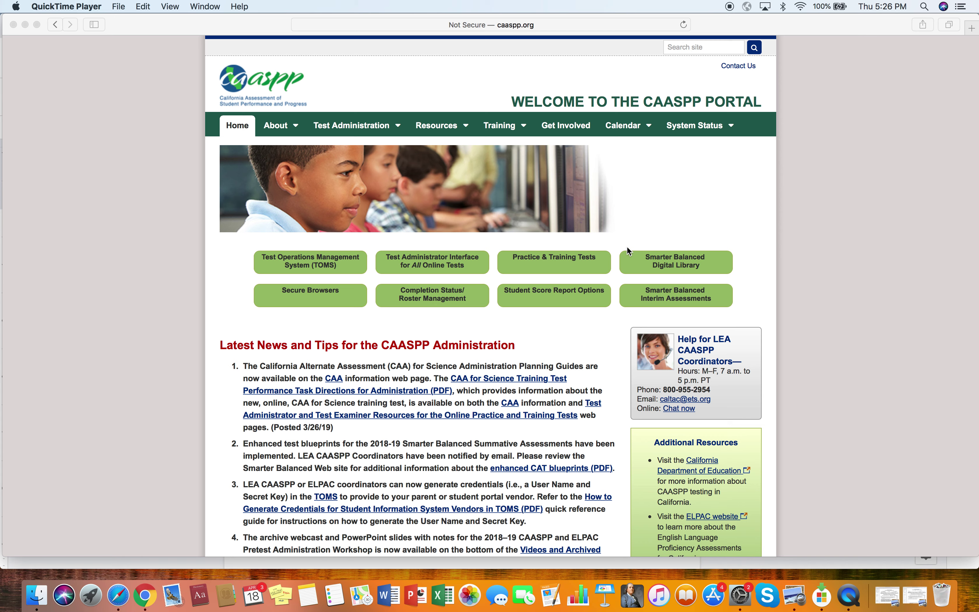
Step: Bring the browser forward and open the Practice & Training Tests portal to its guest sign-in page
click(545, 264)
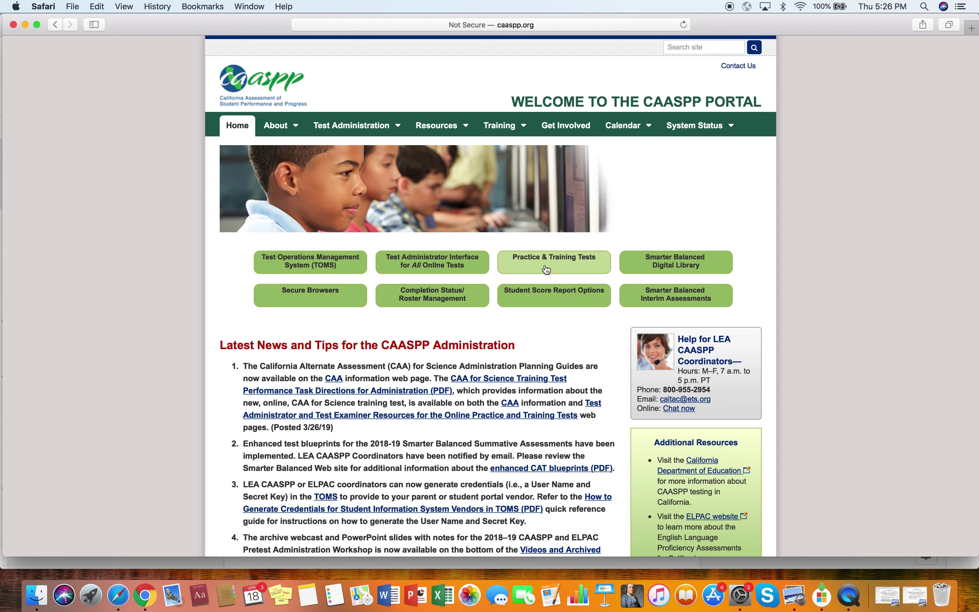
click(546, 268)
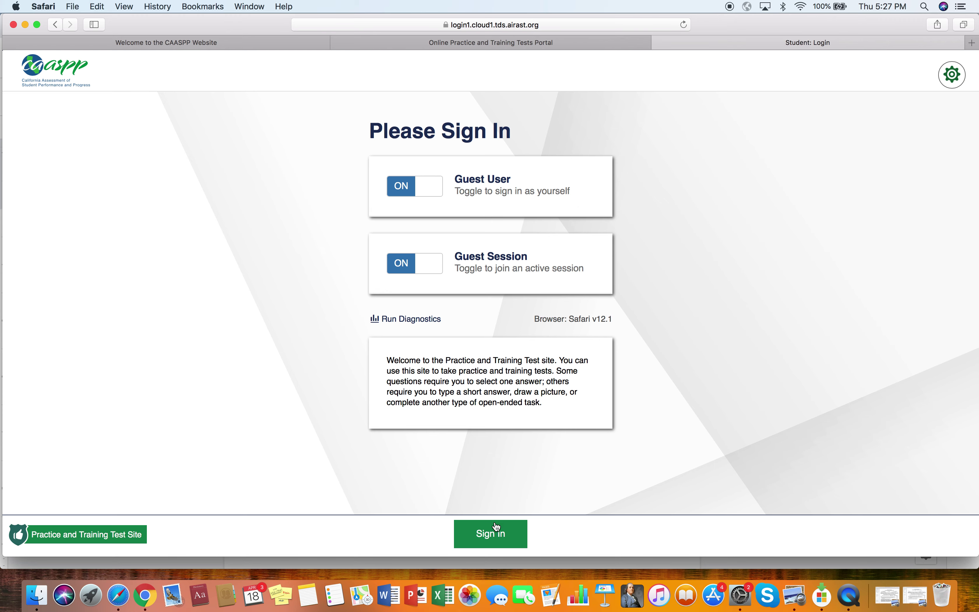
Step: Sign in as a guest user and choose Grade 5
click(490, 534)
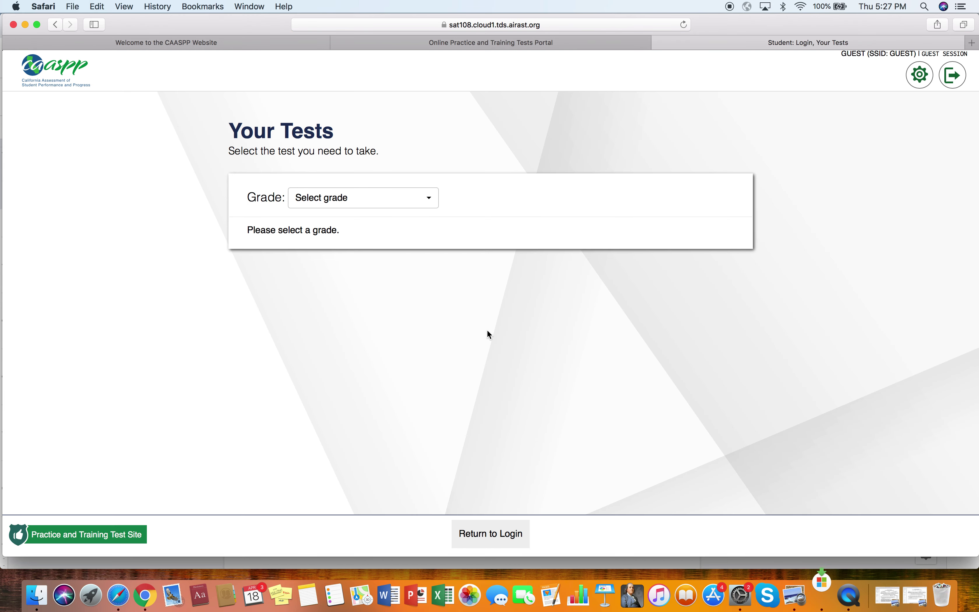
click(429, 199)
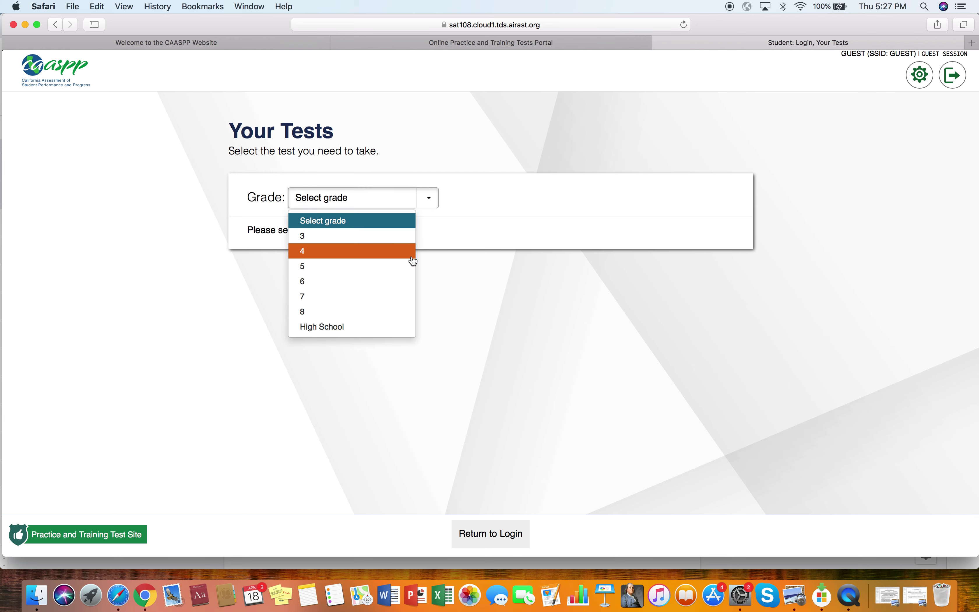
click(405, 266)
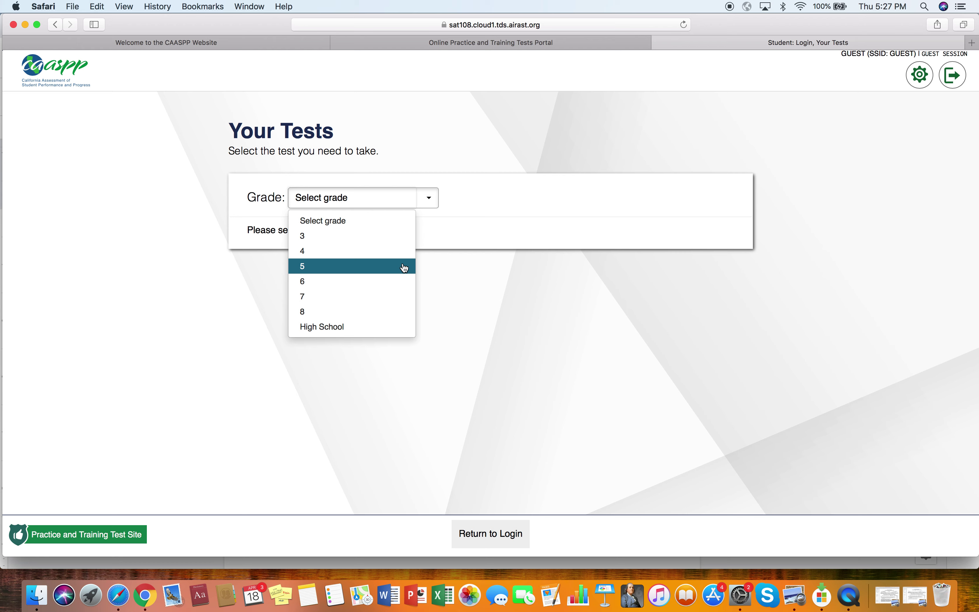
click(404, 267)
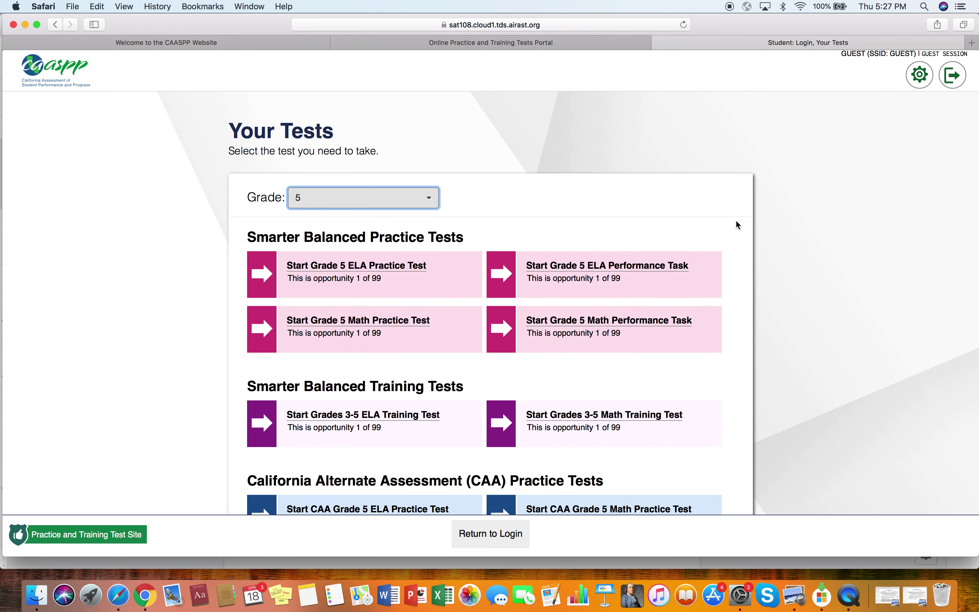
Step: Scroll through the Grade 5 practice and training test tiles
scroll(745, 246, down, 5)
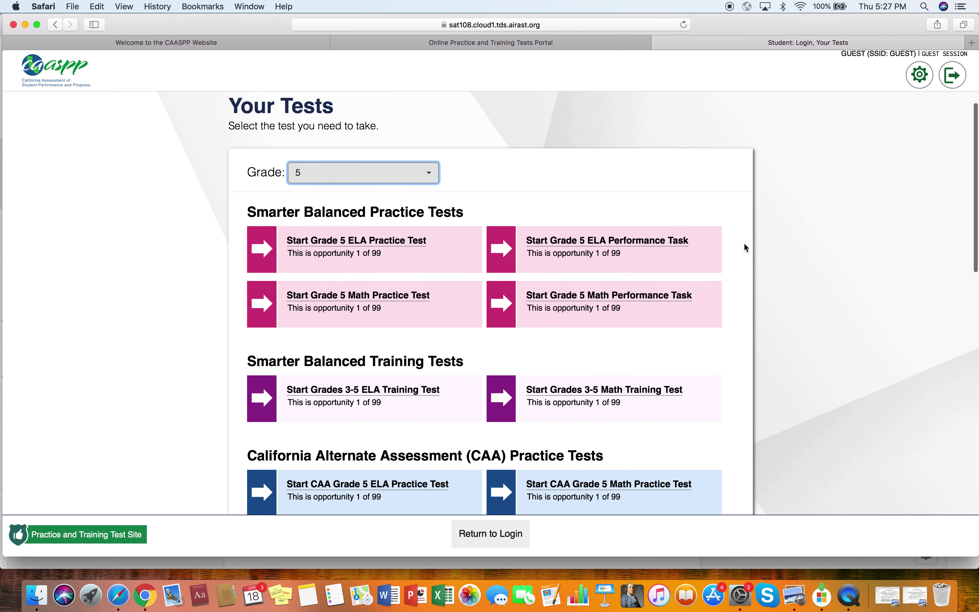
scroll(745, 248, down, 1)
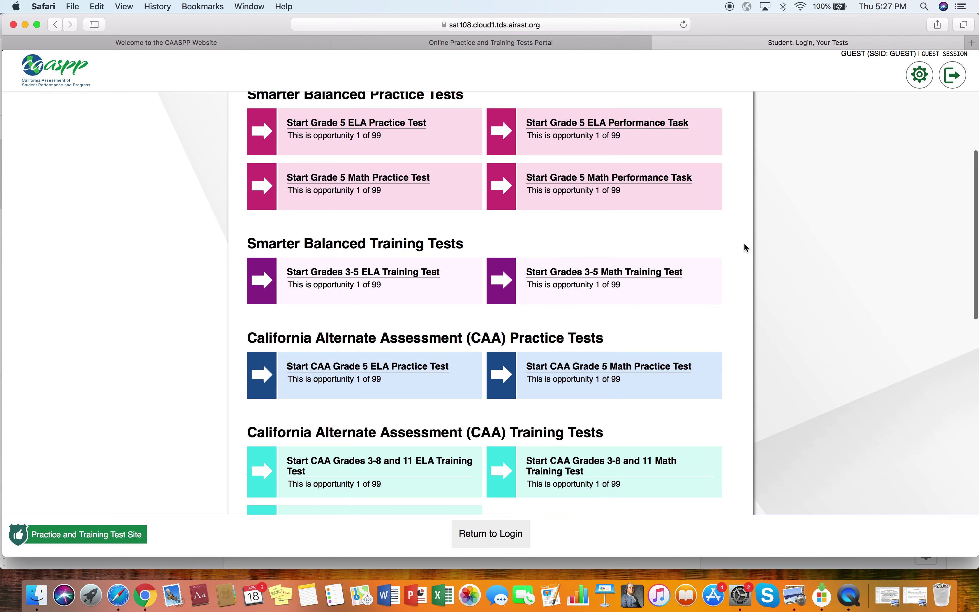
scroll(745, 246, down, 4)
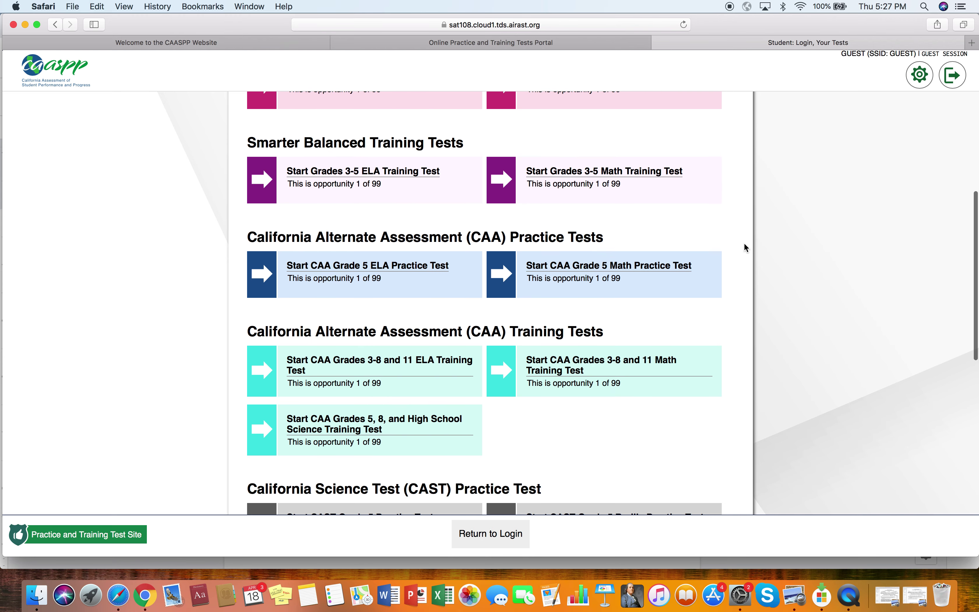
scroll(745, 246, down, 5)
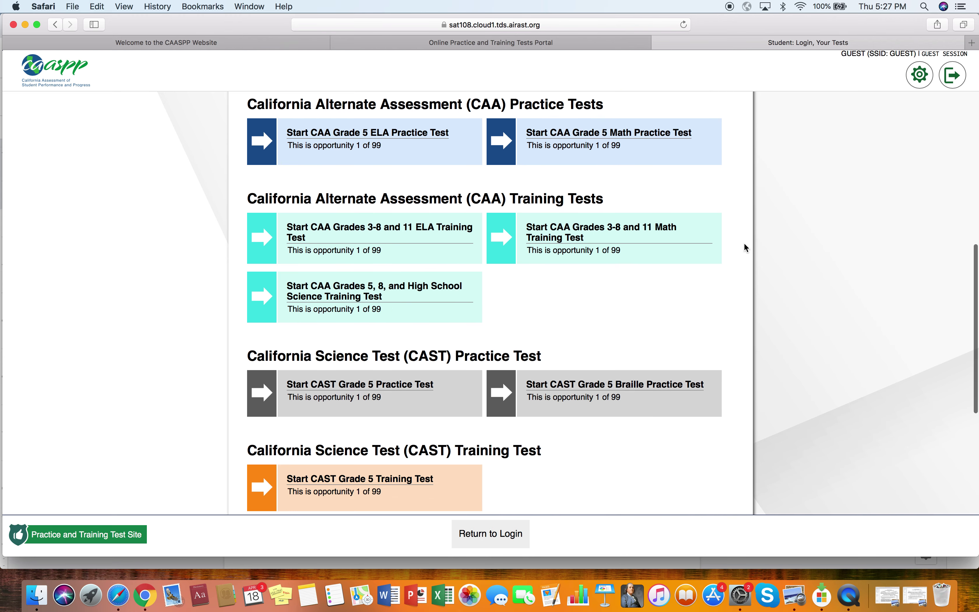
scroll(746, 247, down, 6)
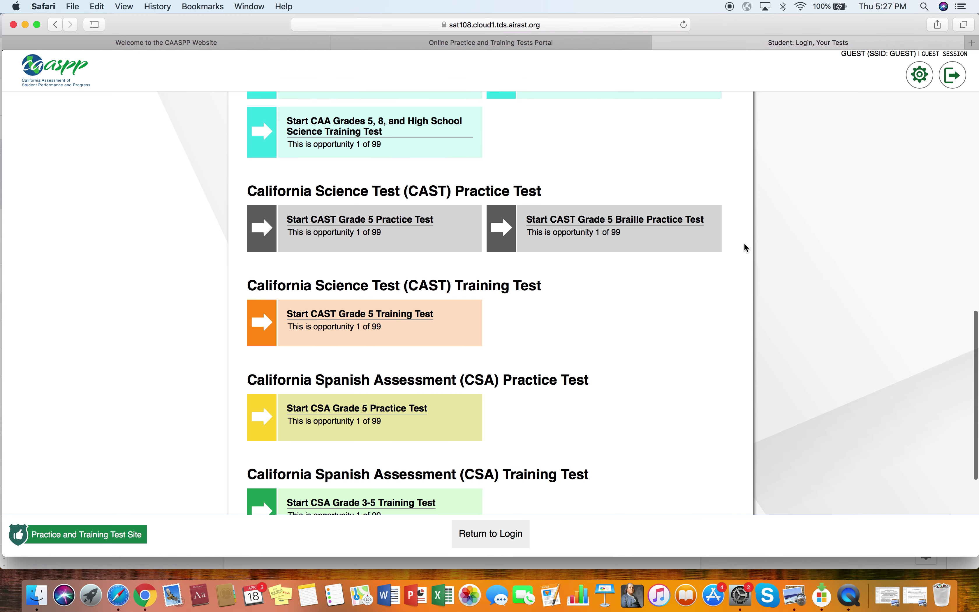
scroll(746, 246, down, 3)
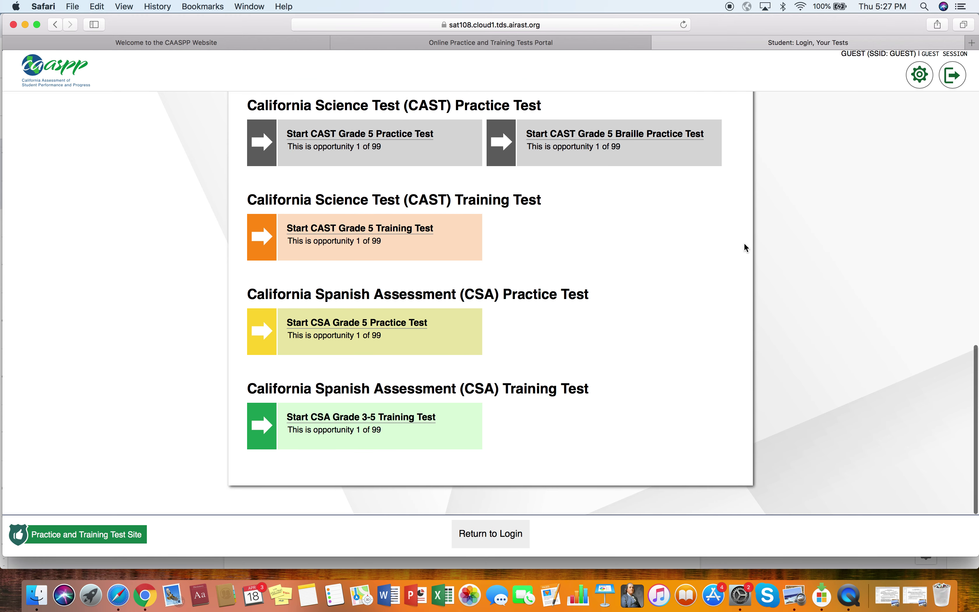
scroll(746, 247, up, 1)
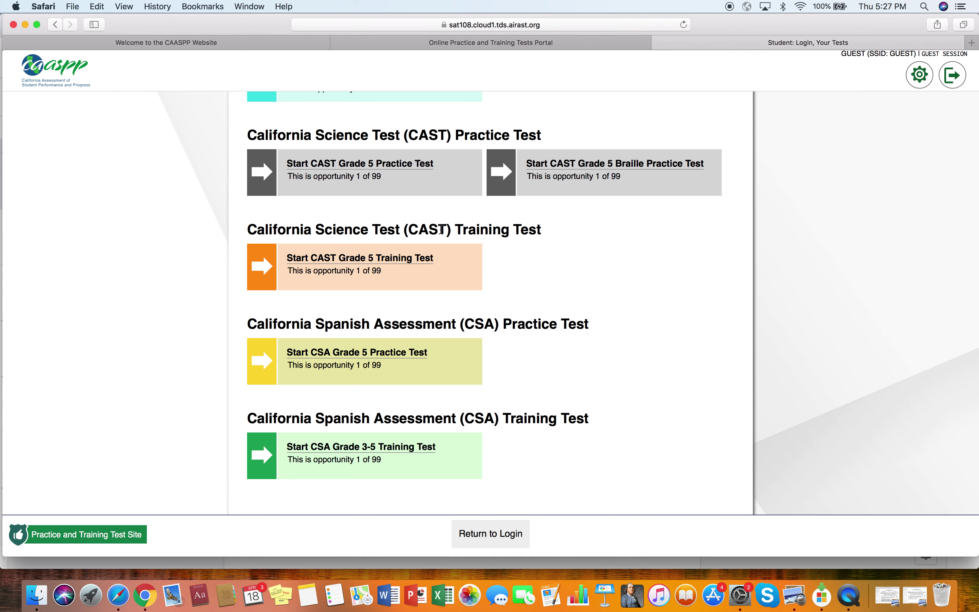
scroll(611, 248, down, 1)
scroll(611, 248, up, 10)
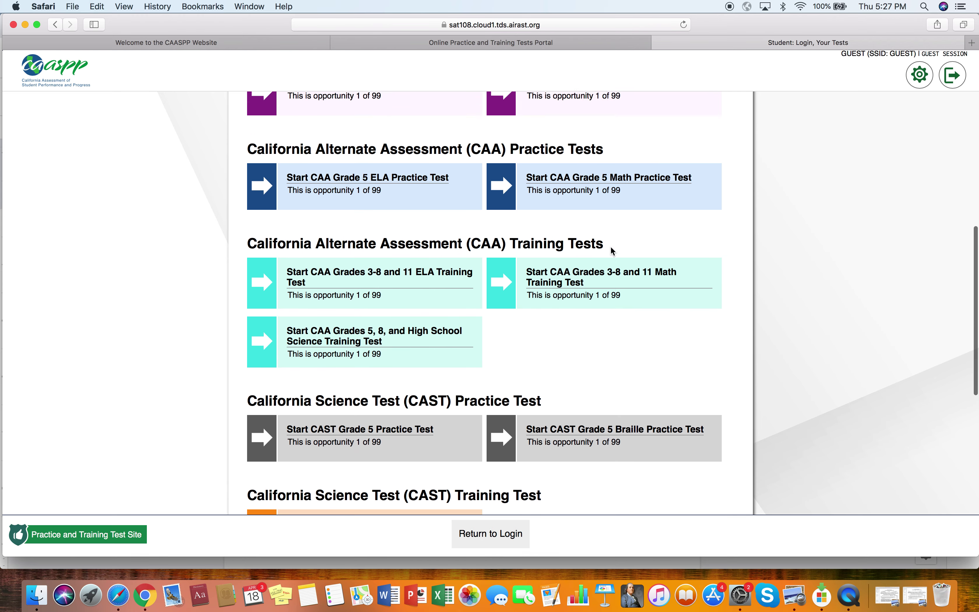
scroll(611, 249, up, 4)
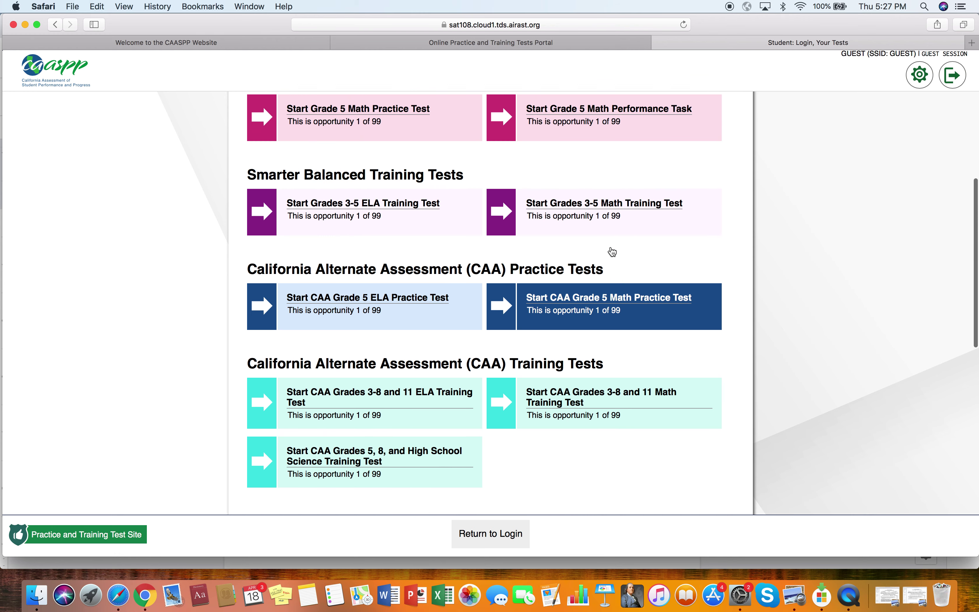
scroll(611, 250, up, 4)
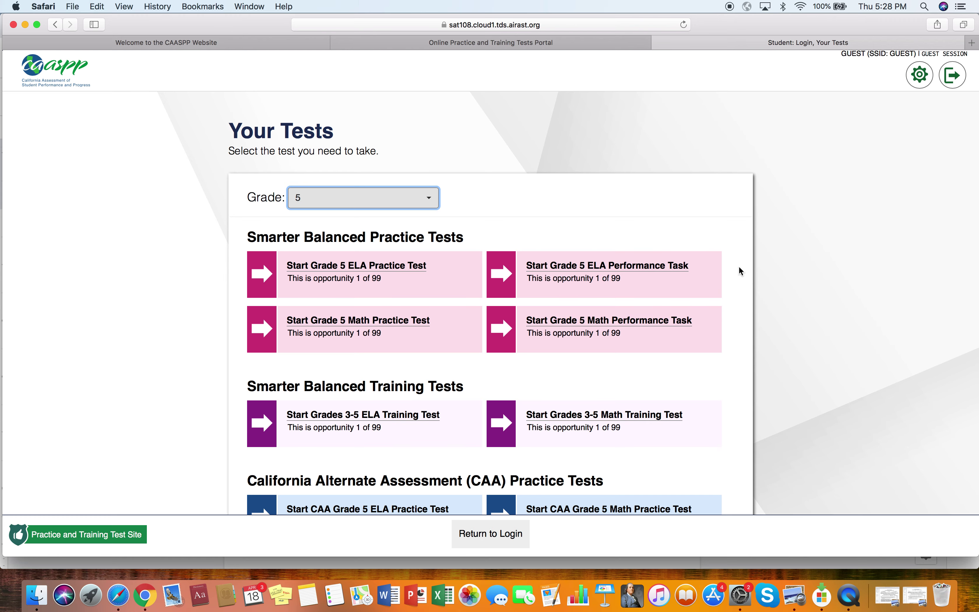
scroll(739, 267, down, 5)
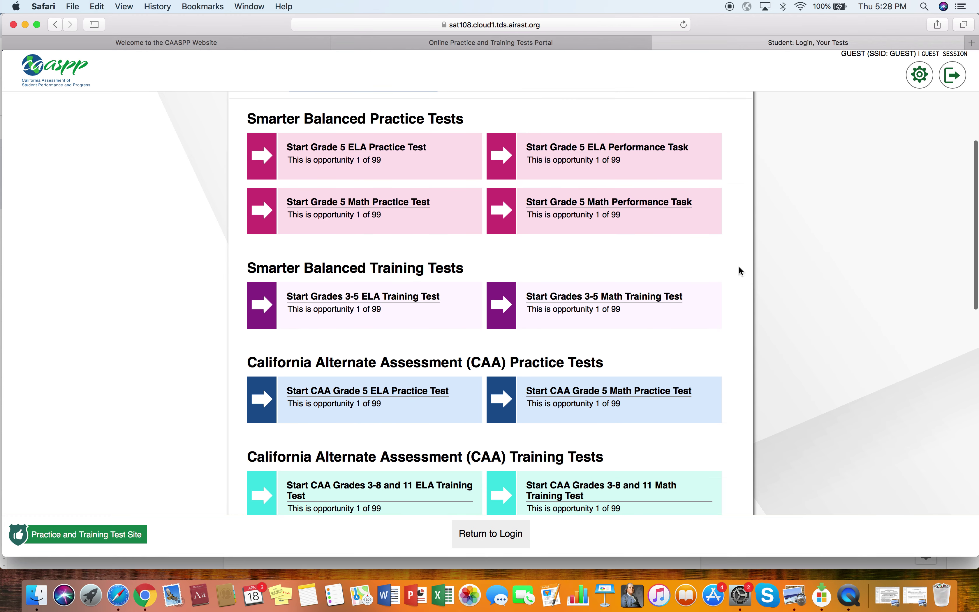
scroll(739, 268, up, 5)
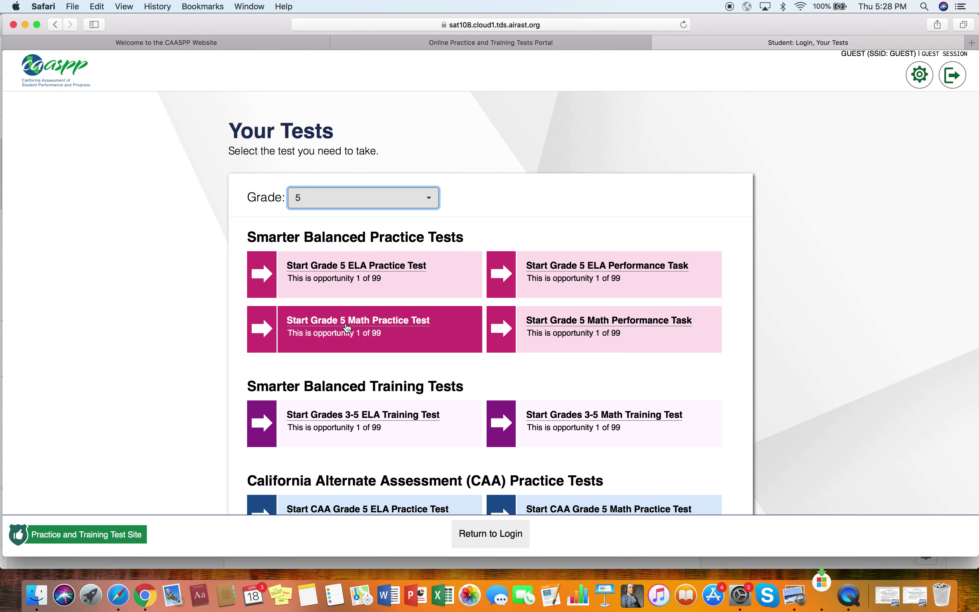
Step: Start the Grade 5 Math Practice Test and view its settings page
click(383, 326)
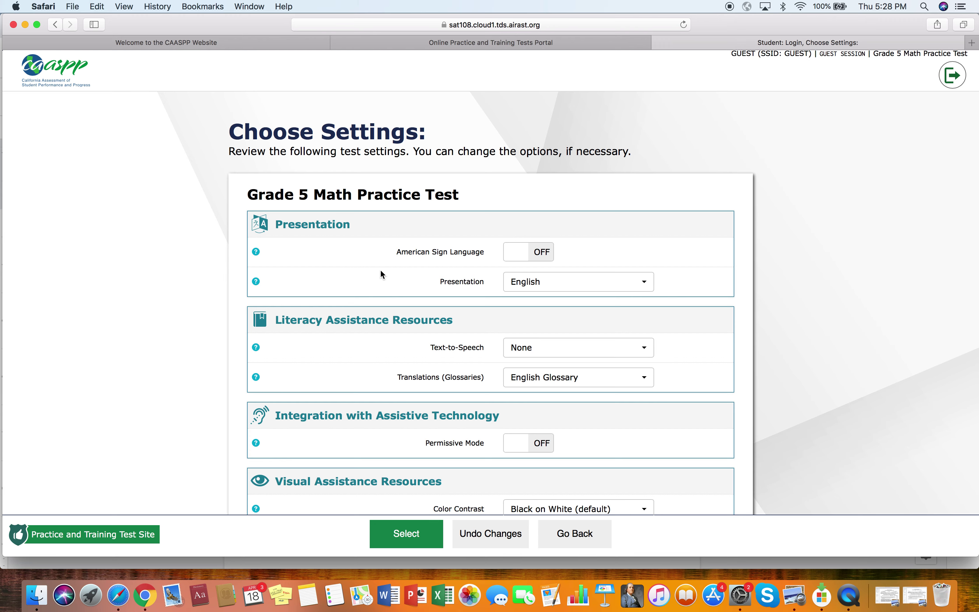
scroll(382, 371, down, 5)
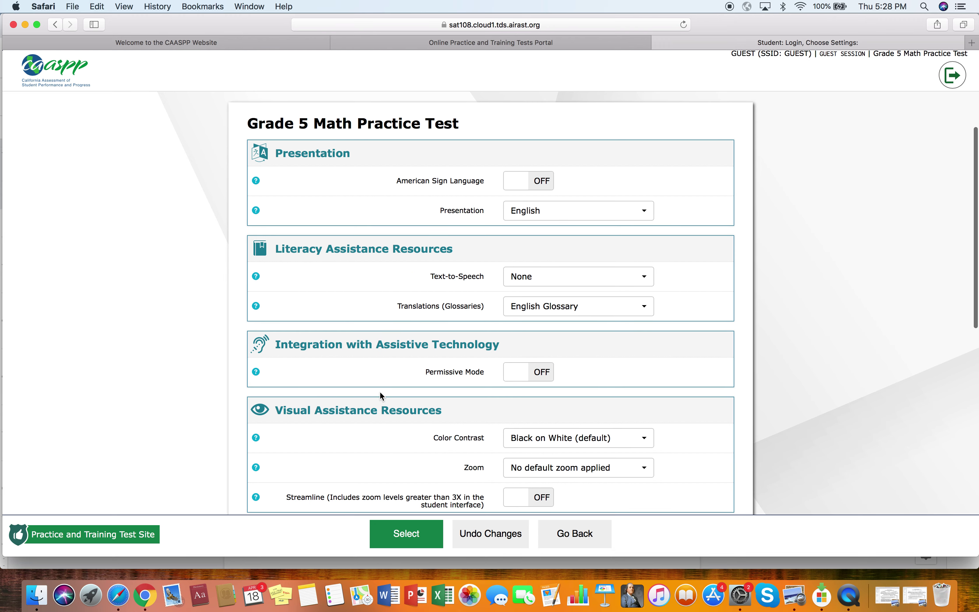
scroll(380, 372, up, 5)
scroll(374, 371, down, 1)
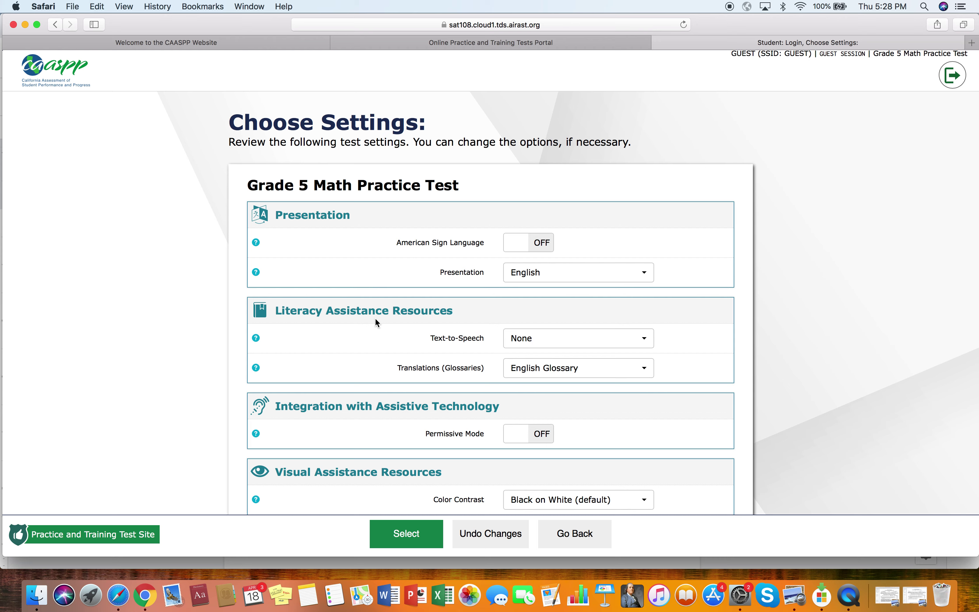
Step: Leave Text-to-Speech at None and accept the test settings
click(537, 340)
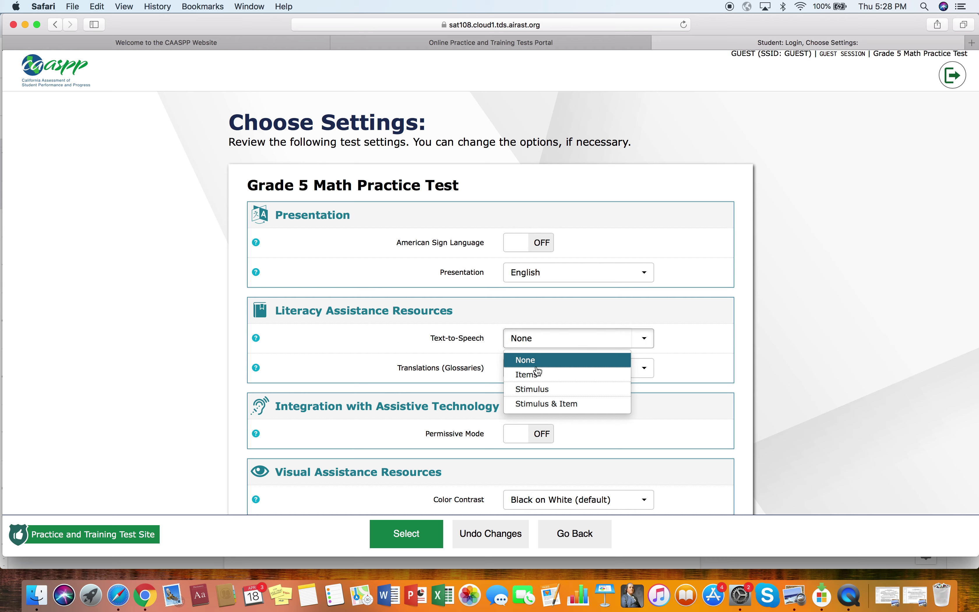
click(377, 337)
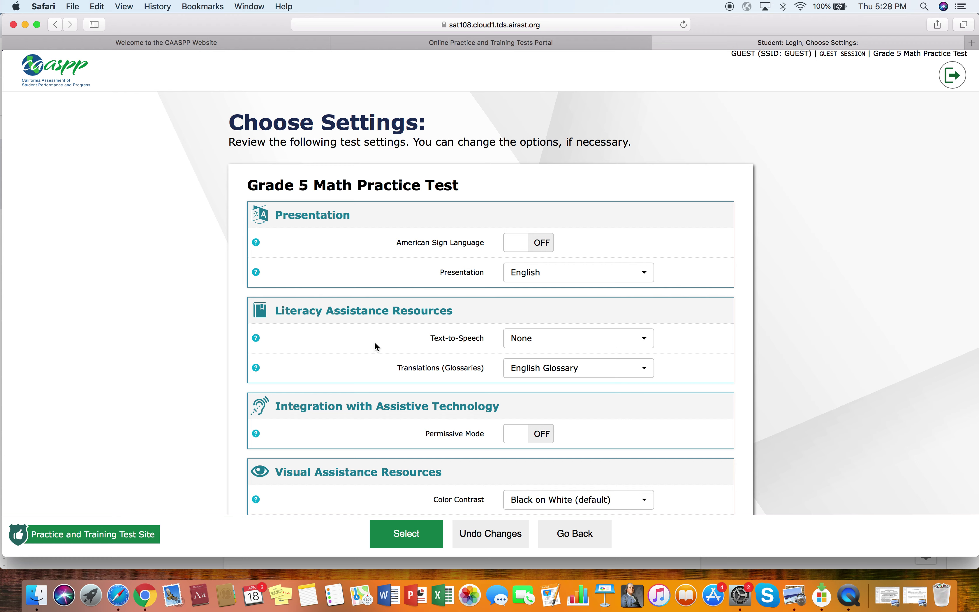
scroll(364, 363, down, 3)
scroll(363, 363, down, 3)
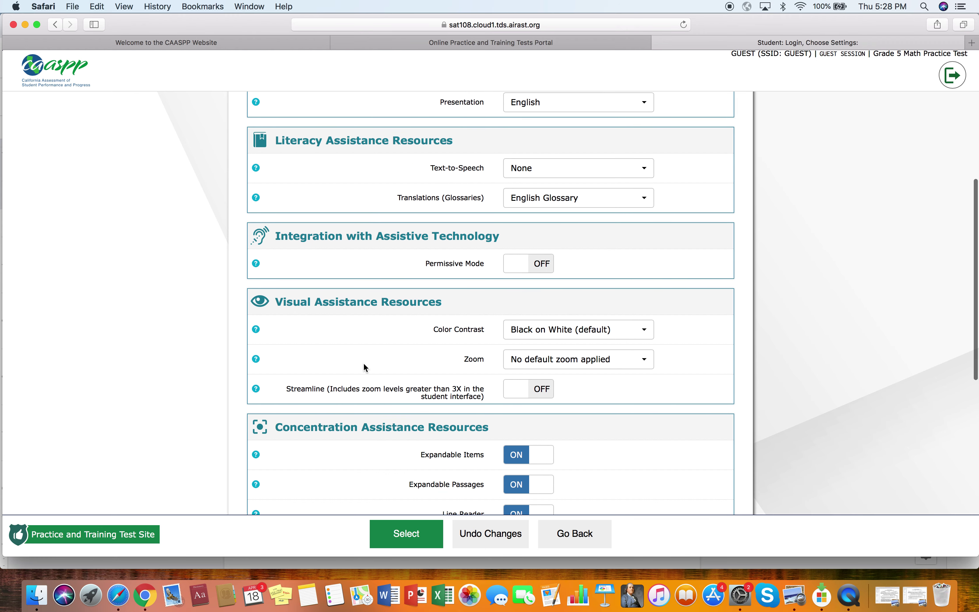
scroll(364, 362, down, 2)
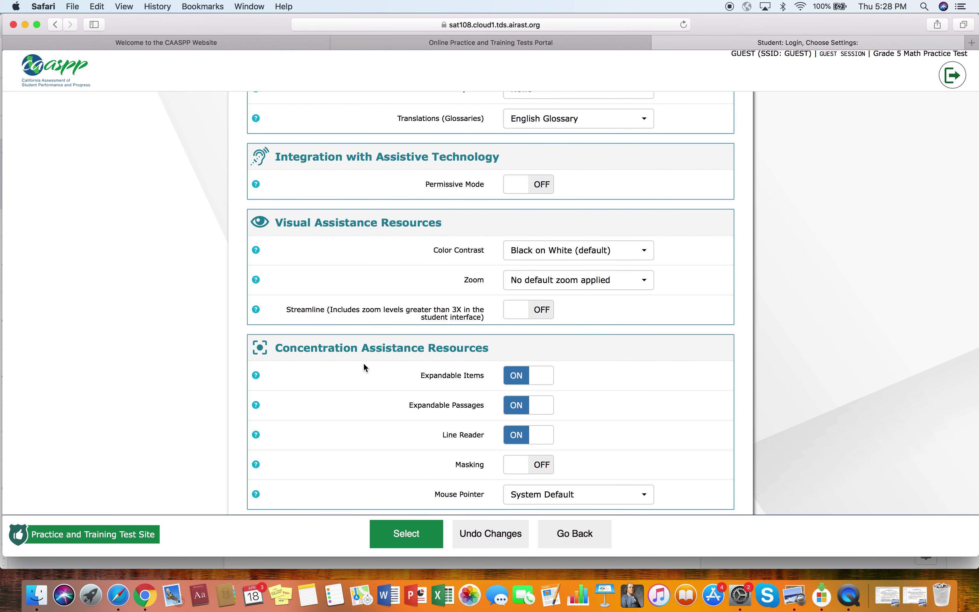
scroll(363, 365, down, 3)
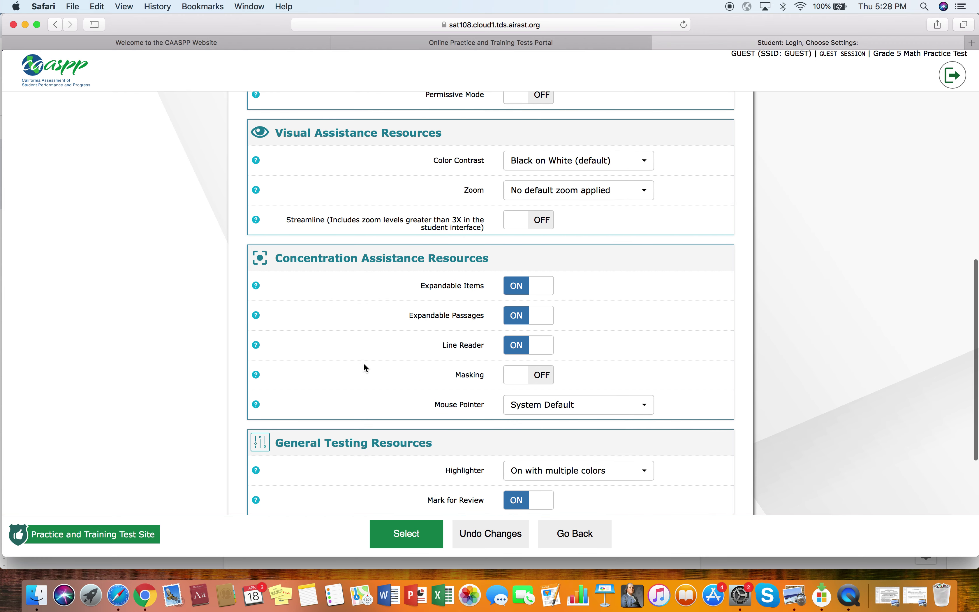
scroll(363, 364, down, 3)
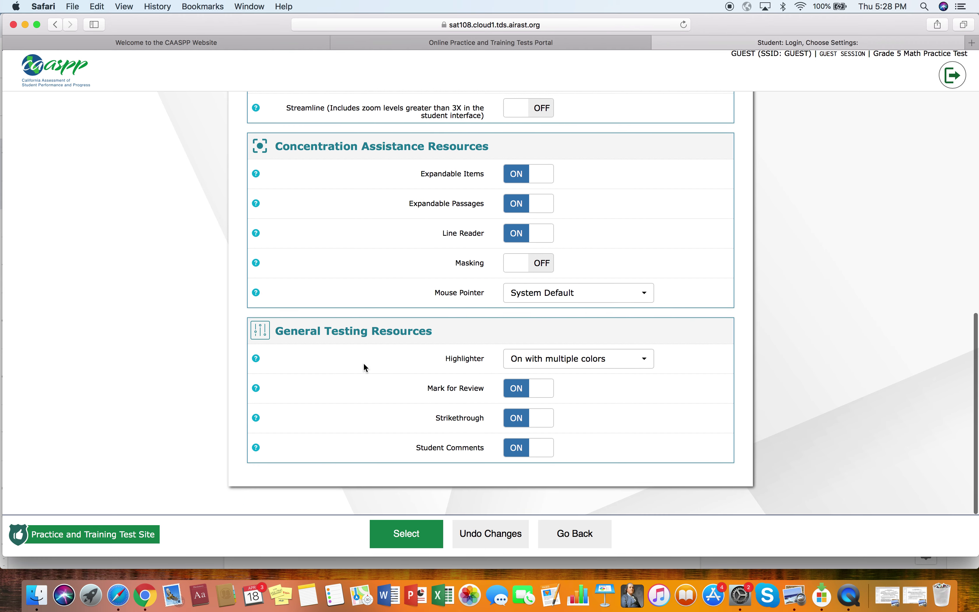
scroll(363, 363, up, 3)
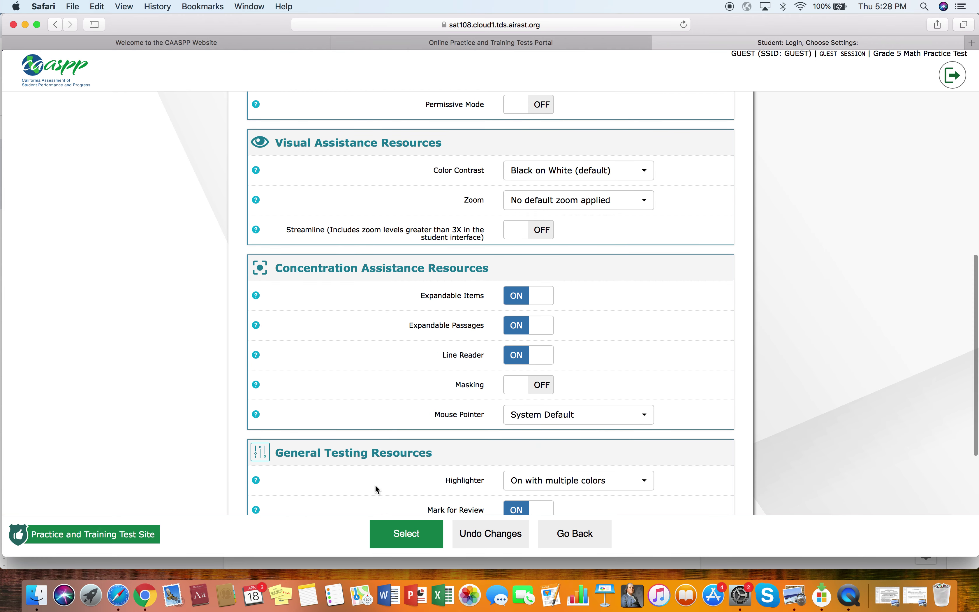
click(404, 538)
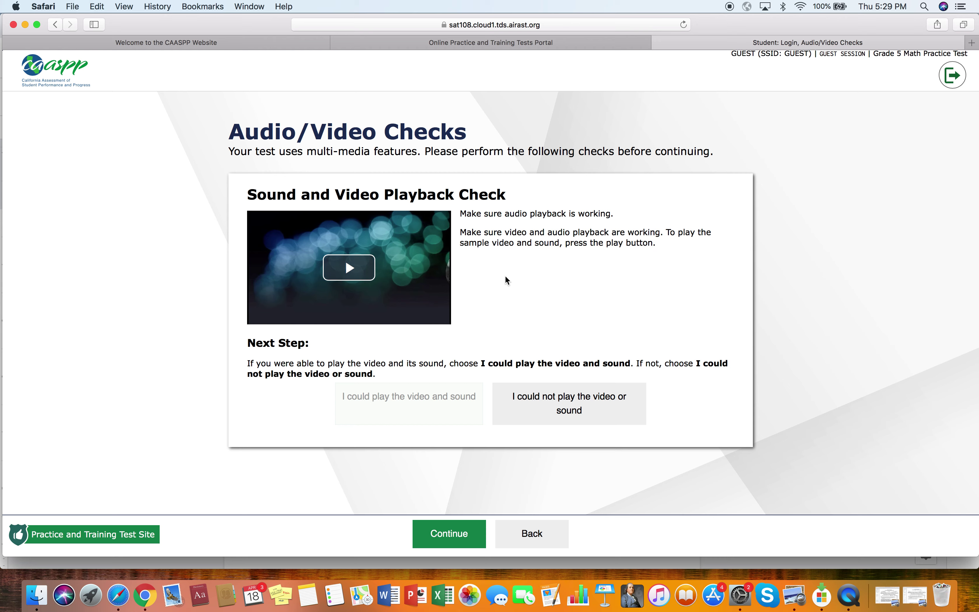
Step: Play the sample video, confirm video and sound worked, and continue to question 1
click(345, 267)
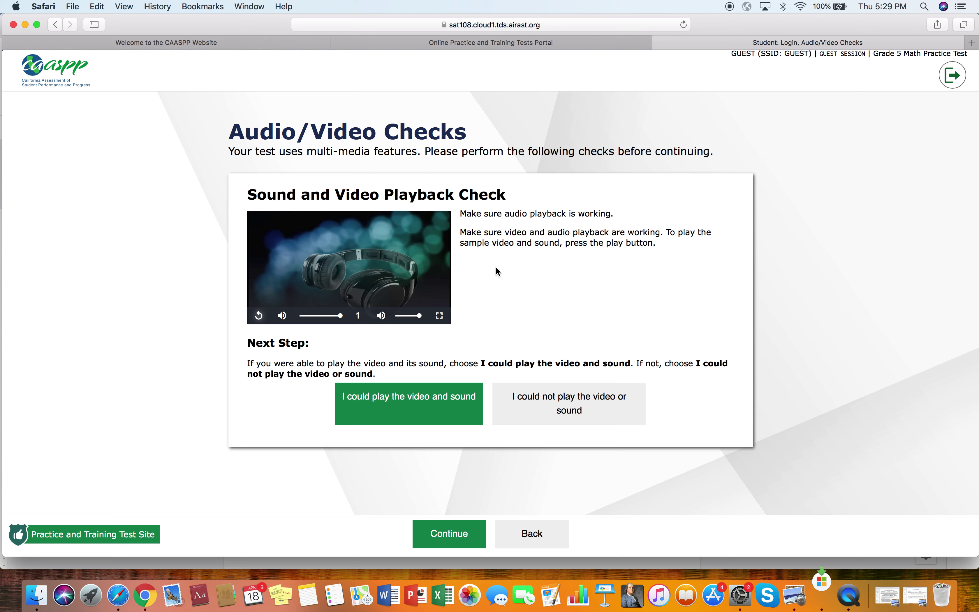
click(405, 403)
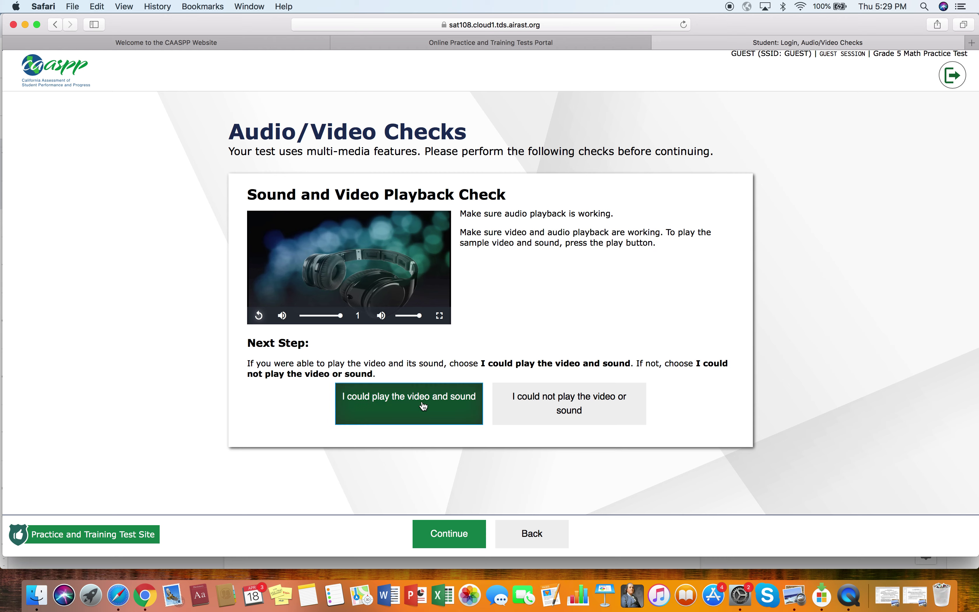
click(386, 405)
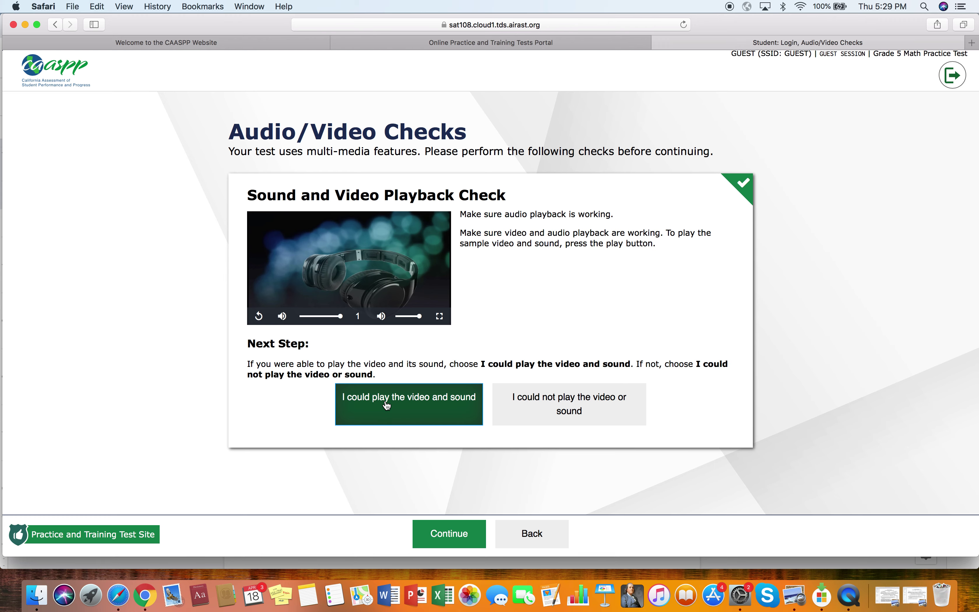
click(445, 534)
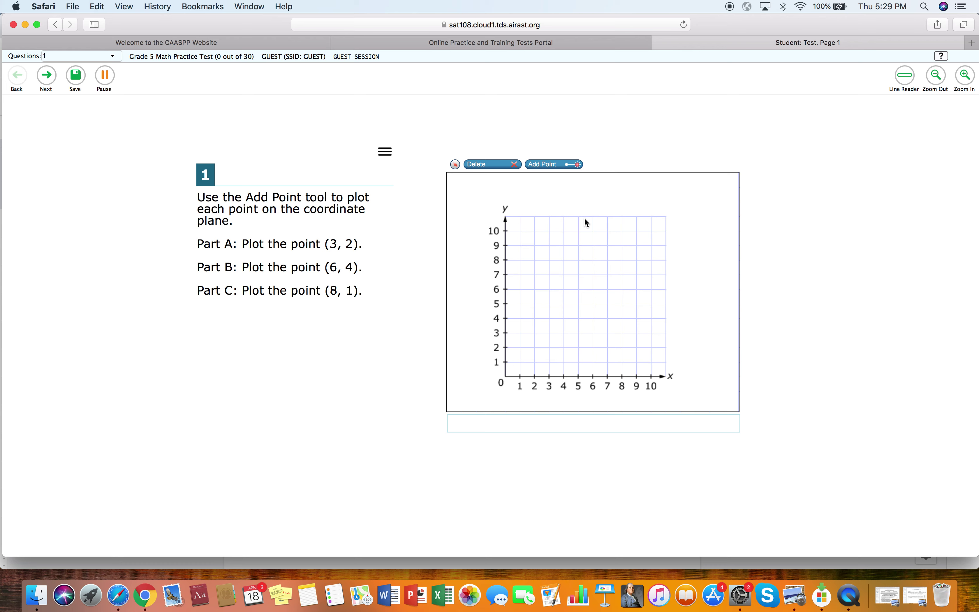
Step: With Add Point mode on, plot (3, 2), (6, 4) and (8, 1) on the grid
click(557, 164)
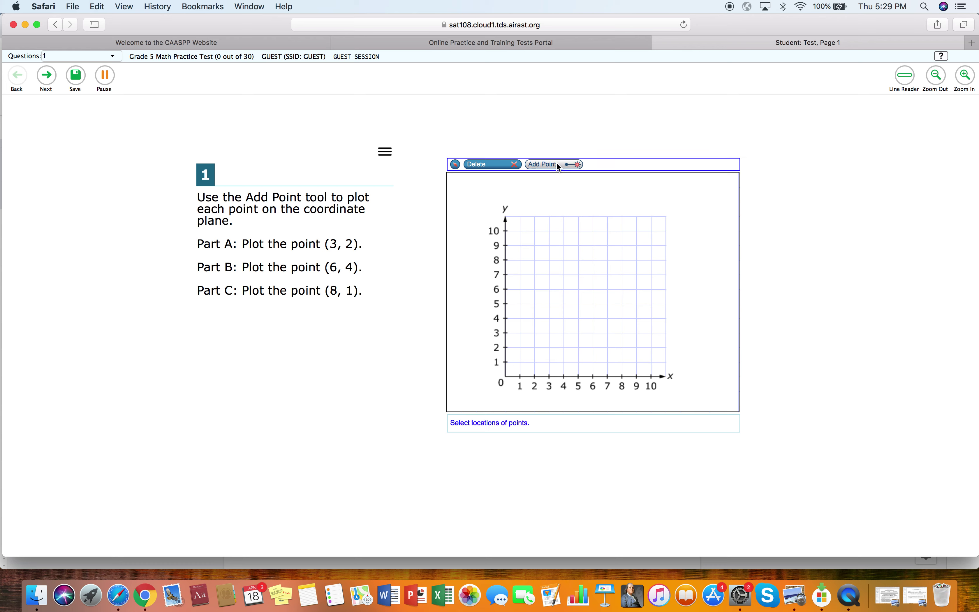
click(576, 165)
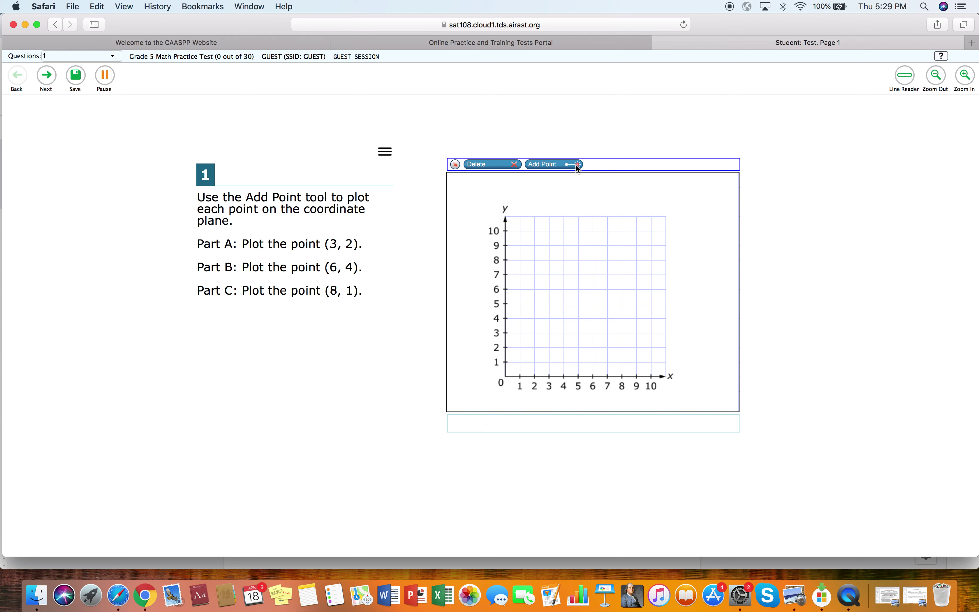
click(575, 164)
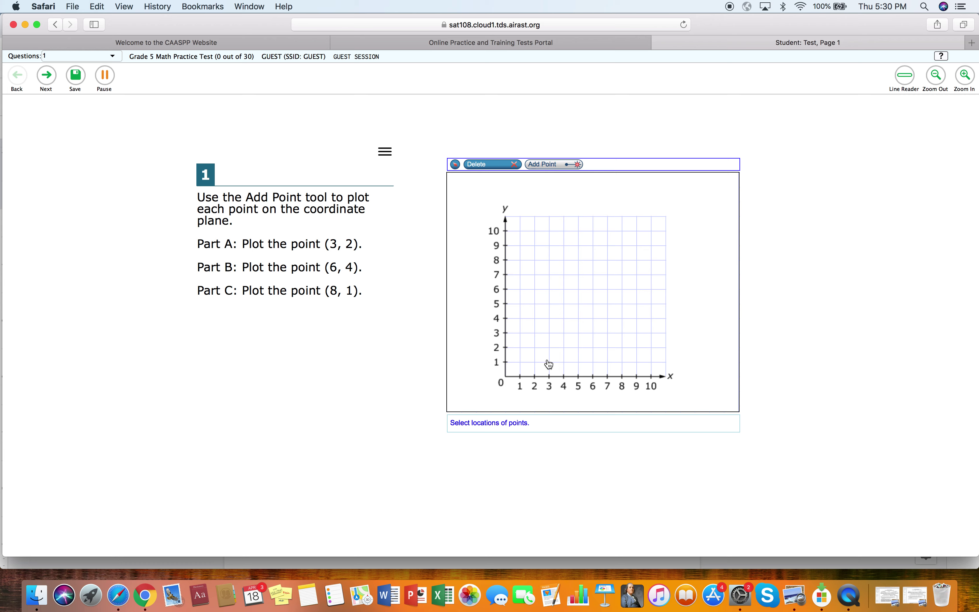
click(550, 347)
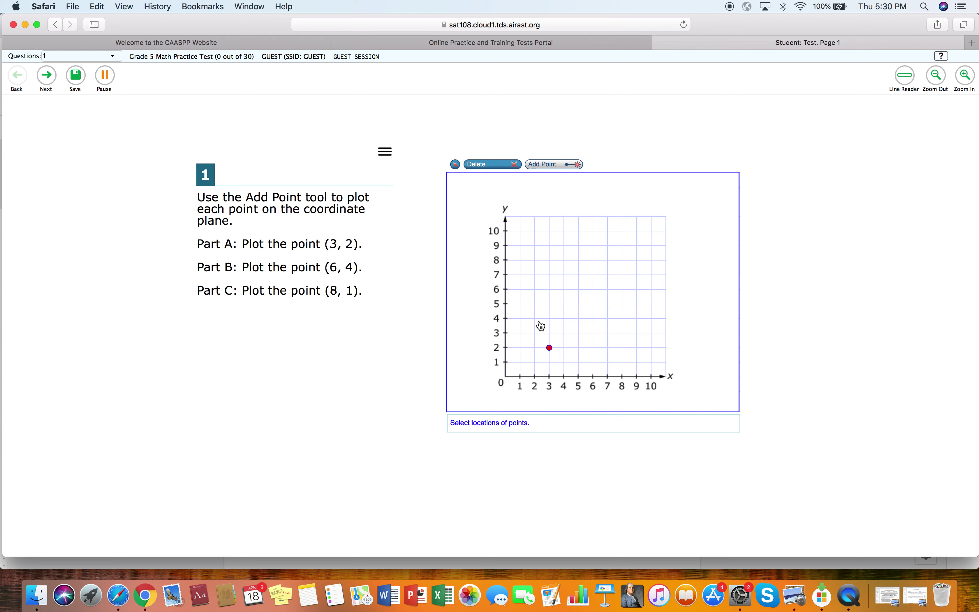
click(593, 318)
click(622, 363)
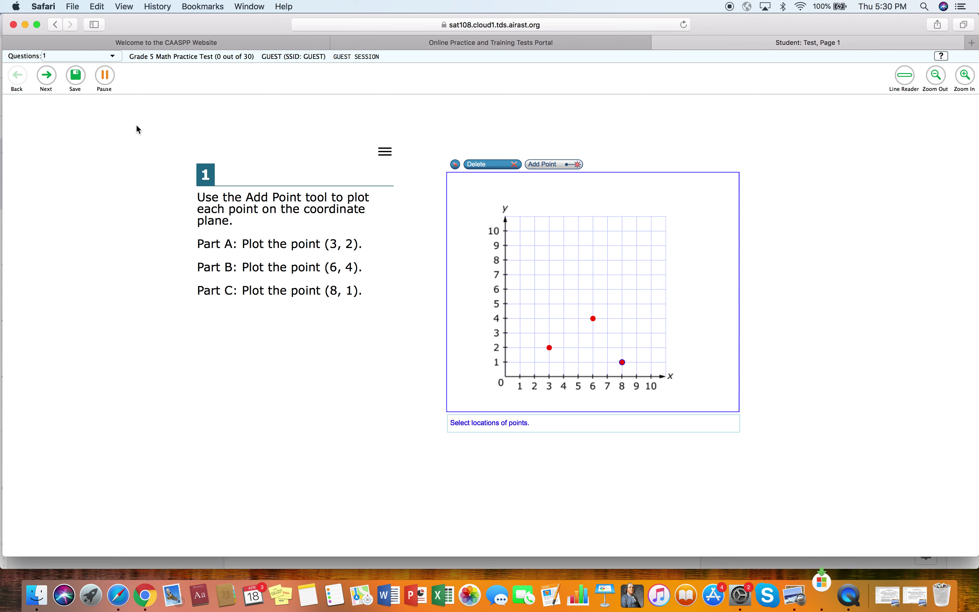
Step: Advance to question 2, the four-choice multiplication item
click(47, 76)
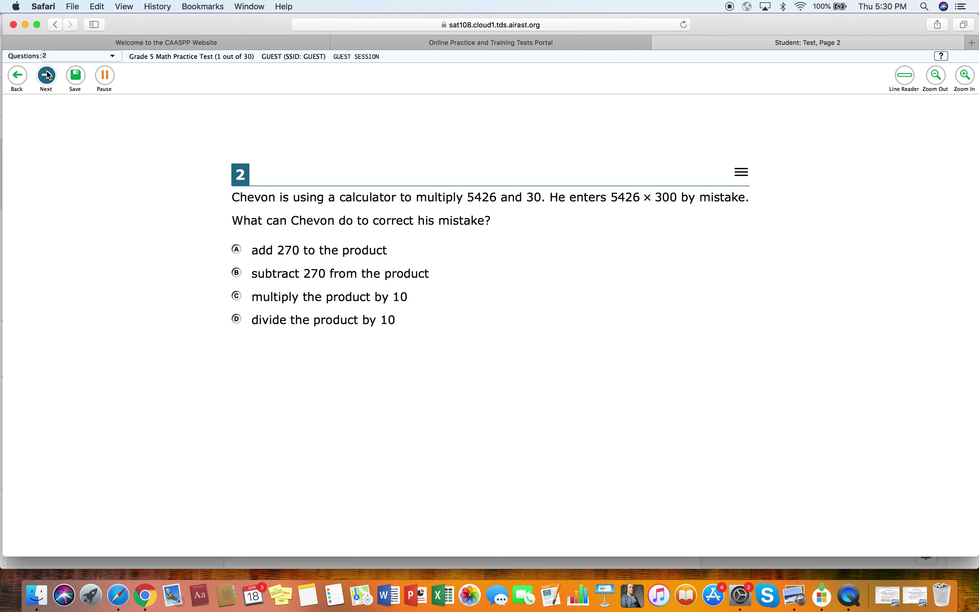